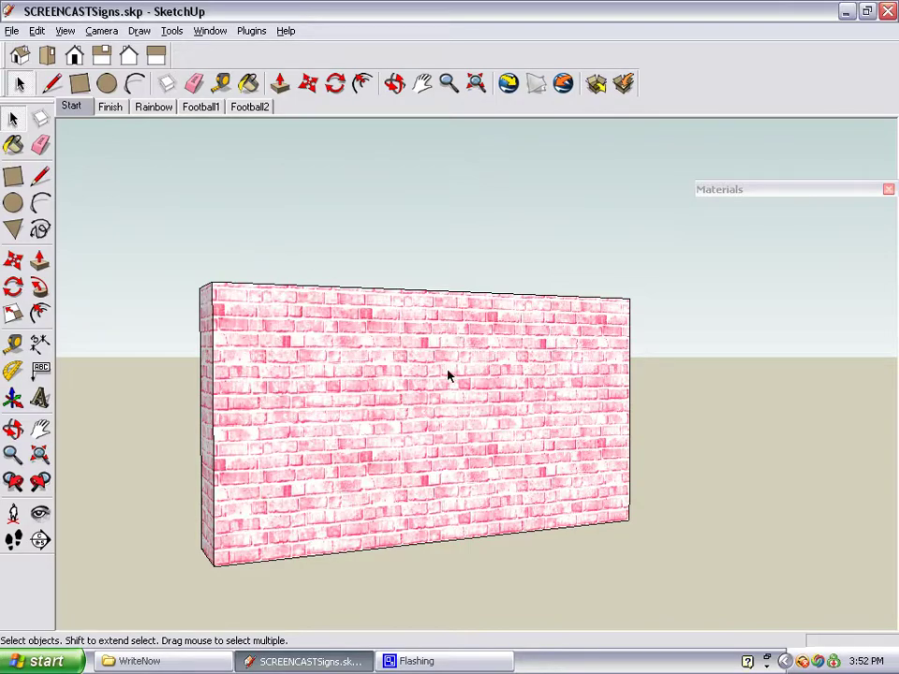
Place 3D text 'PIZZA' in Arial Black, 1'6" high and 4" extruded, on the upper-left wall
click(41, 399)
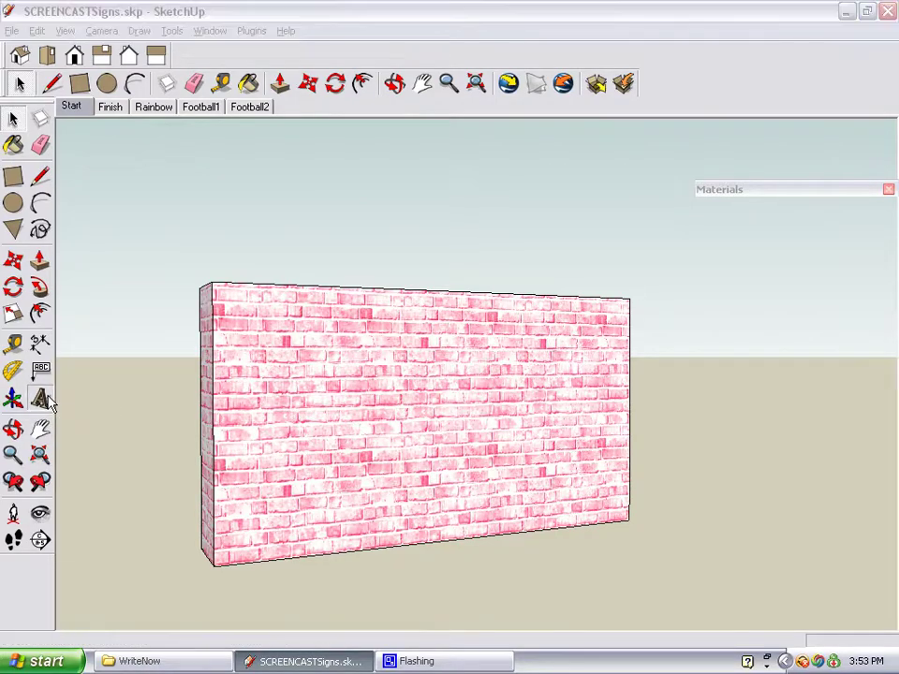
text(PIZZA)
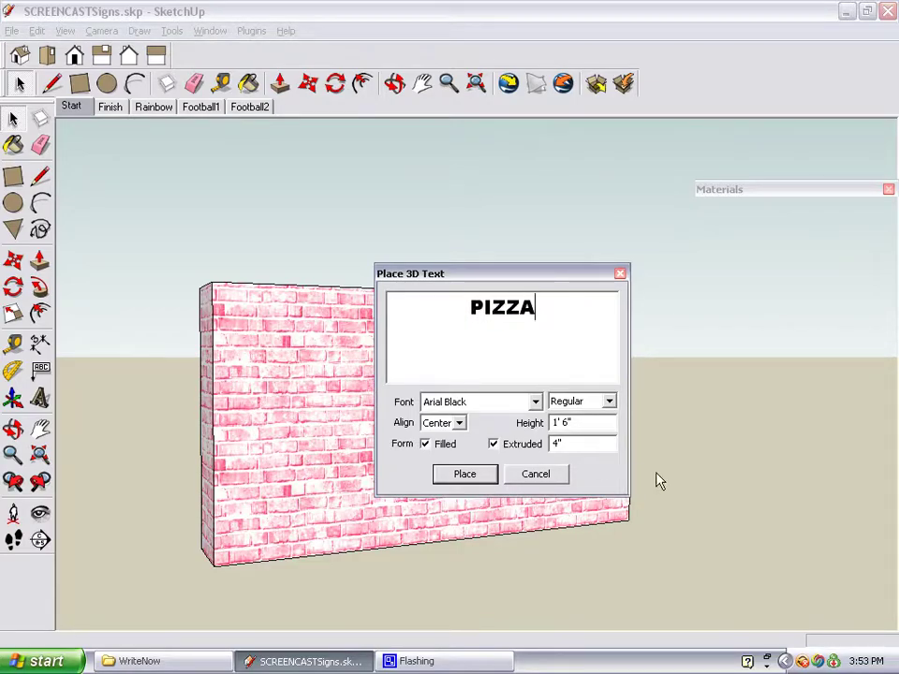
click(481, 474)
click(348, 359)
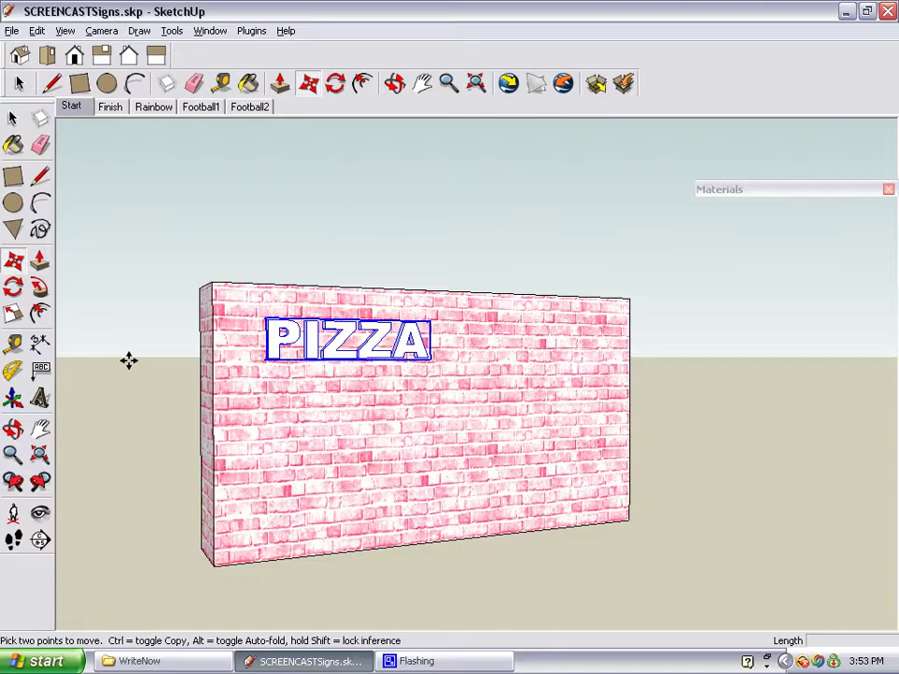
Scale the PIZZA text up about 2.24 and deepen its letters, ending on a frontal view
click(14, 317)
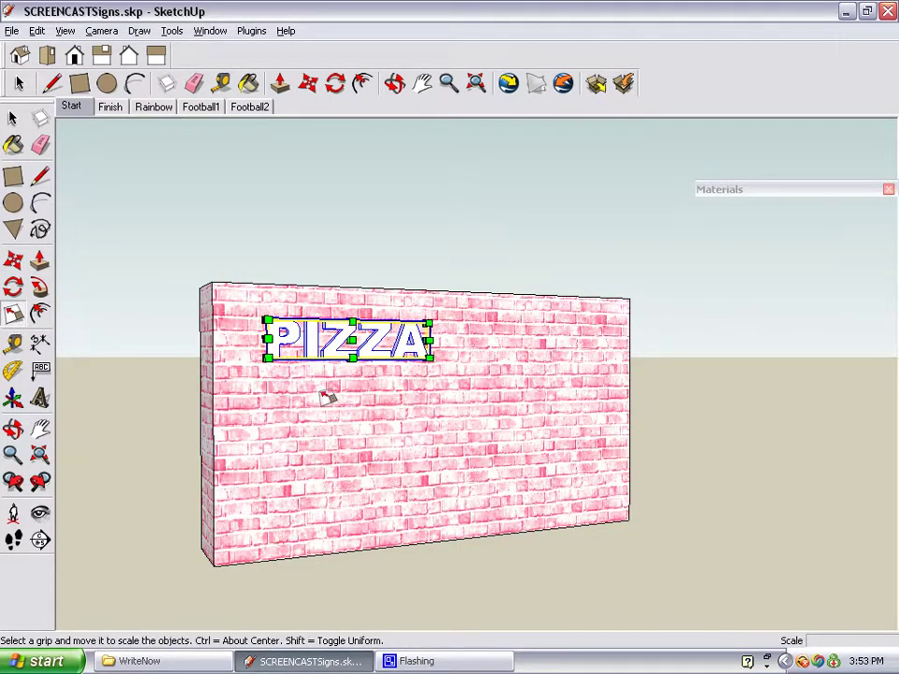
drag(429, 356, 596, 384)
middle_drag(333, 396, 462, 393)
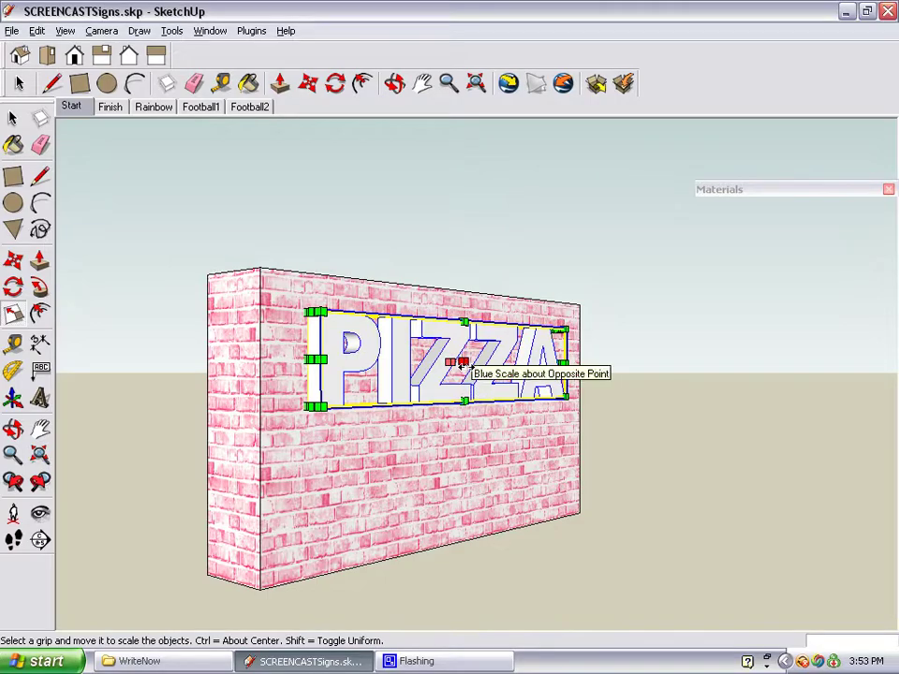
drag(461, 361, 459, 361)
middle_drag(569, 210, 402, 207)
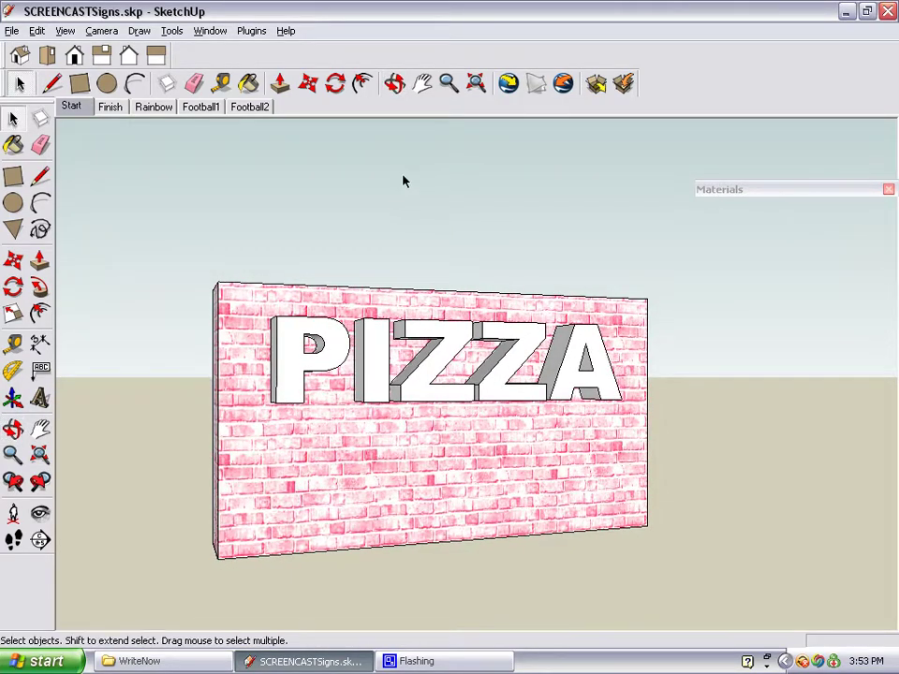
Paint the PIZZA text with the green Color_F01 material
click(869, 192)
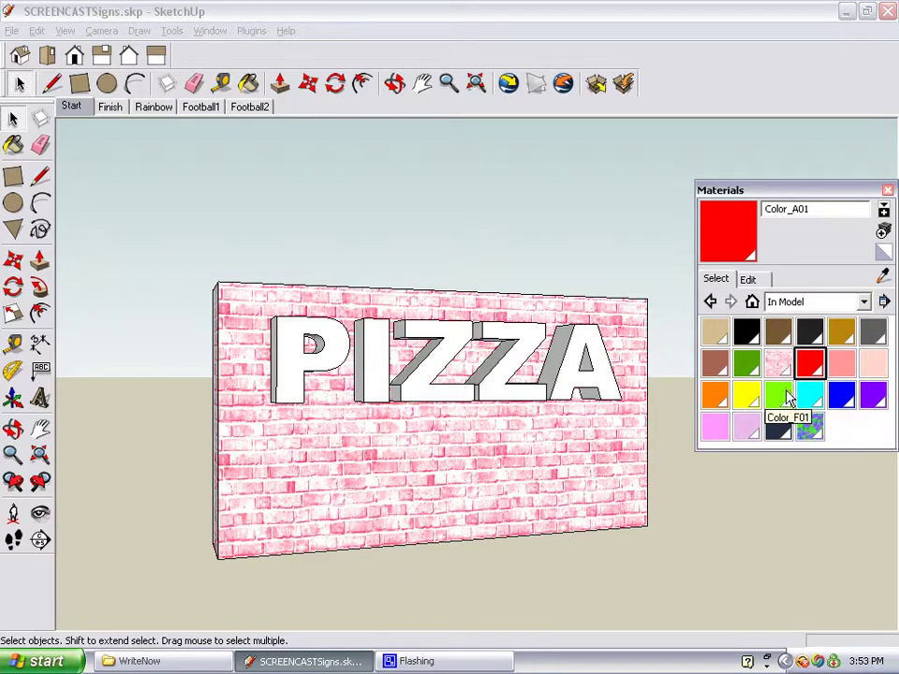
click(787, 398)
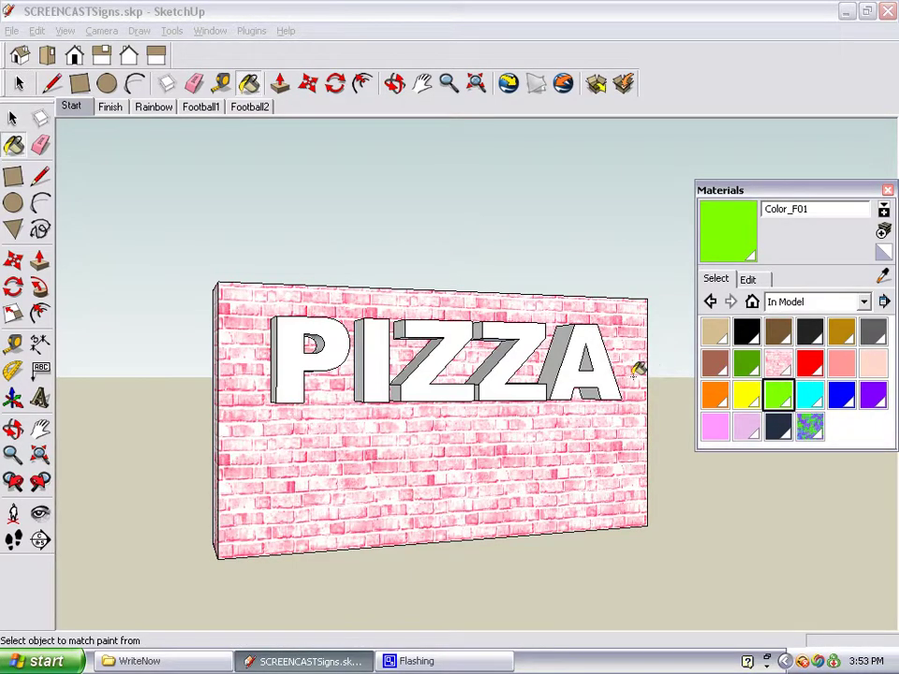
click(578, 356)
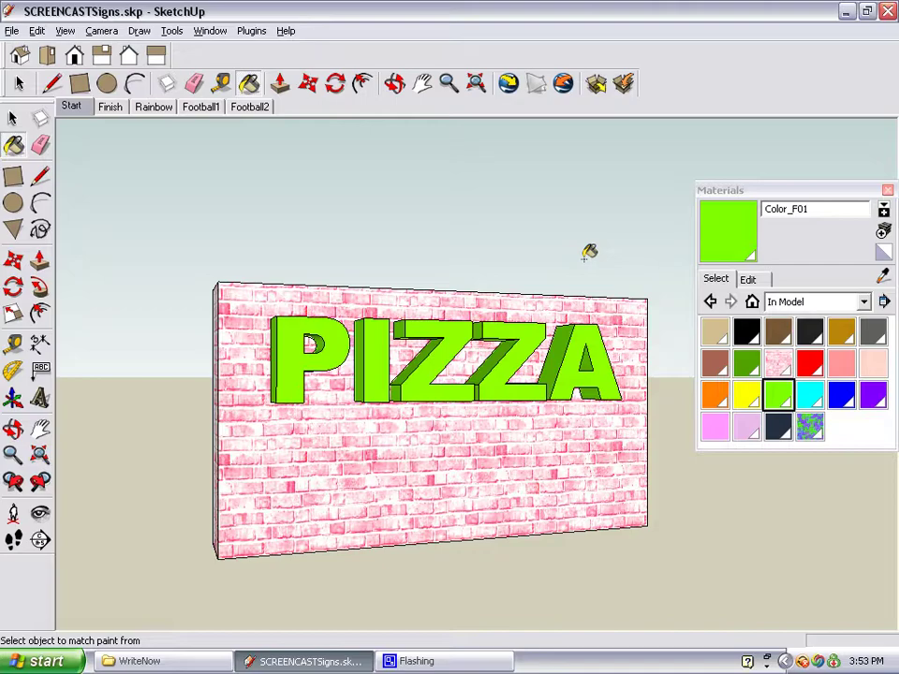
Explode the PIZZA text component into loose geometry and clear the selection
key(space)
right_click(601, 347)
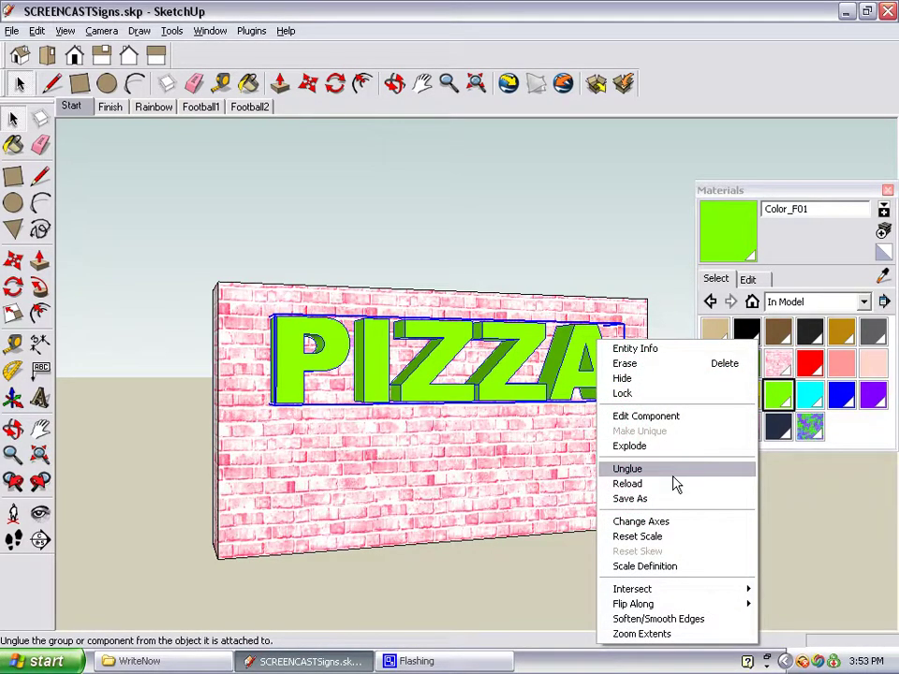
click(674, 453)
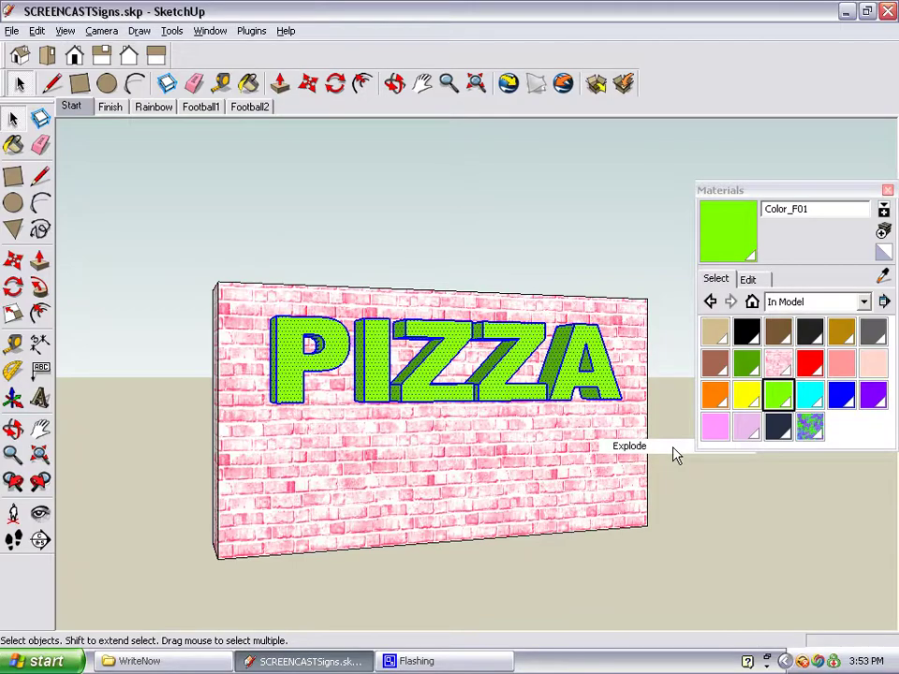
click(573, 232)
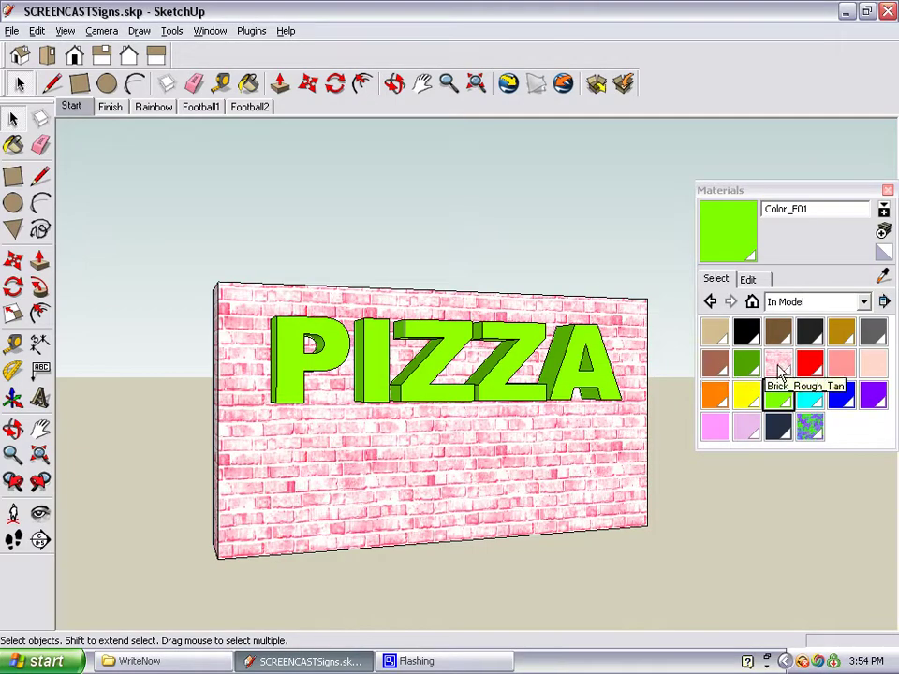
Paint the front faces of P, I, both Zs and A with red Color_A01
click(810, 363)
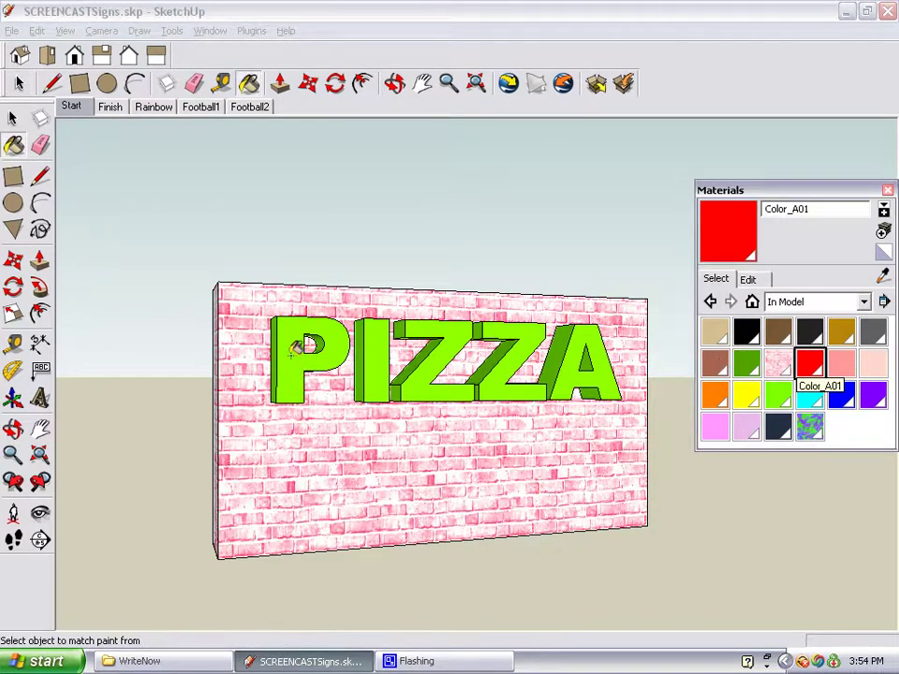
click(298, 373)
click(373, 367)
click(420, 376)
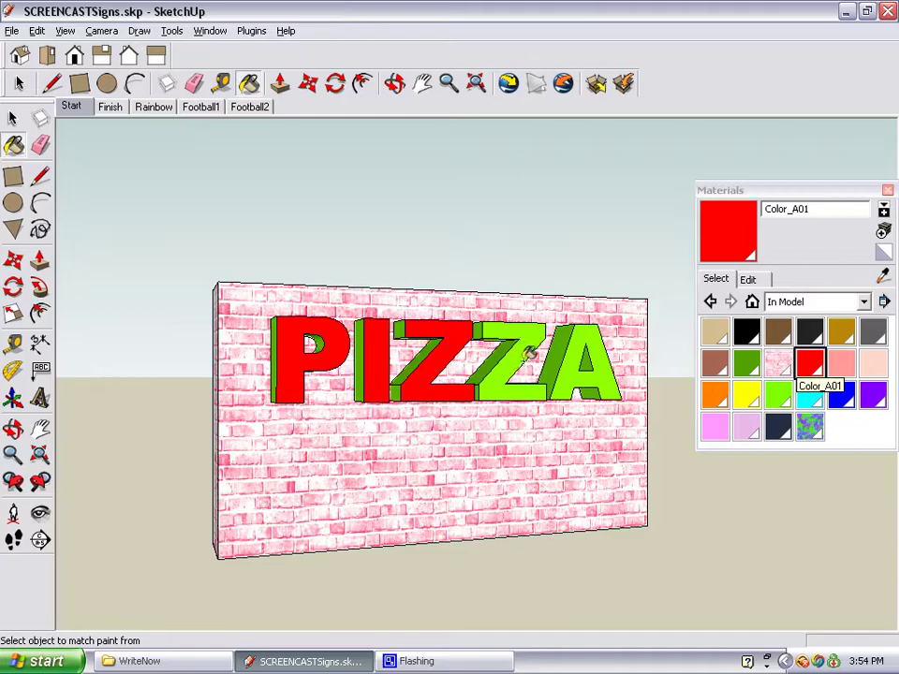
click(529, 346)
click(581, 345)
Select the letter P, orbiting to see the sign's left side
mouse_move(263, 287)
middle_down()
mouse_move(439, 285)
mouse_move(312, 374)
mouse_move(307, 267)
mouse_move(253, 213)
middle_up()
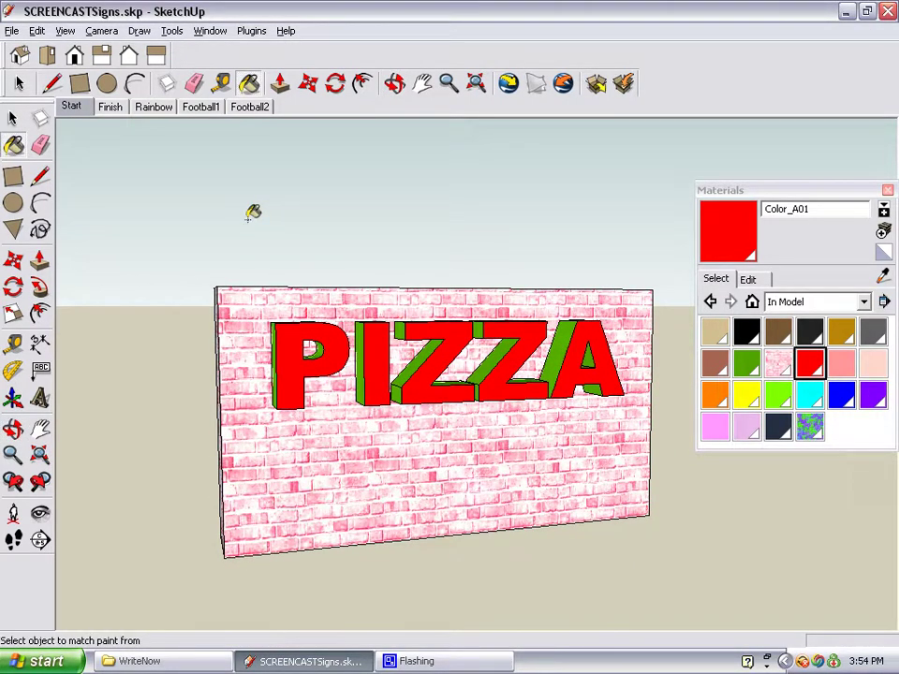
key(space)
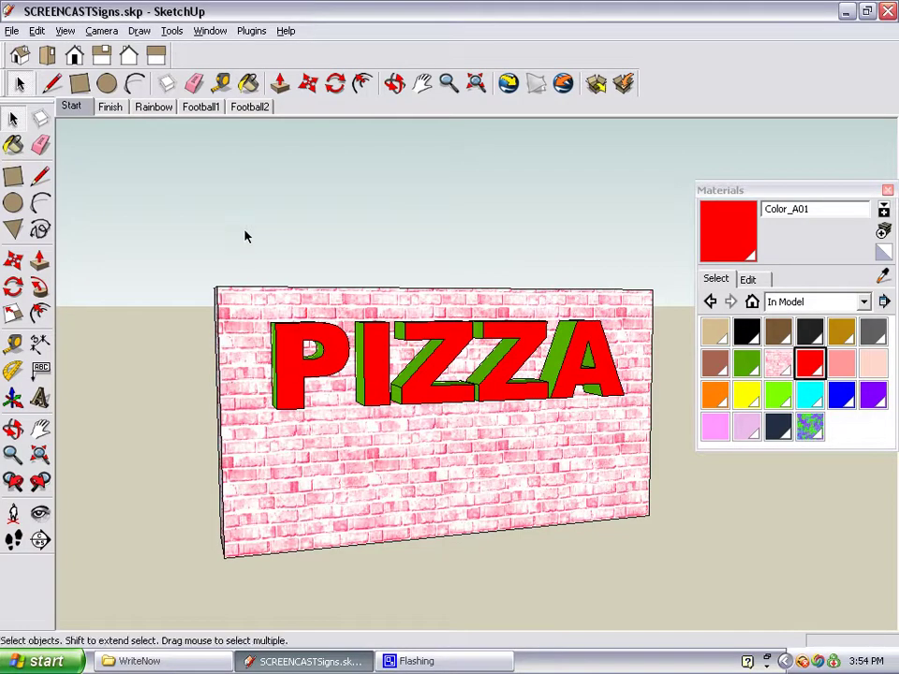
click(292, 353)
middle_drag(192, 296, 242, 291)
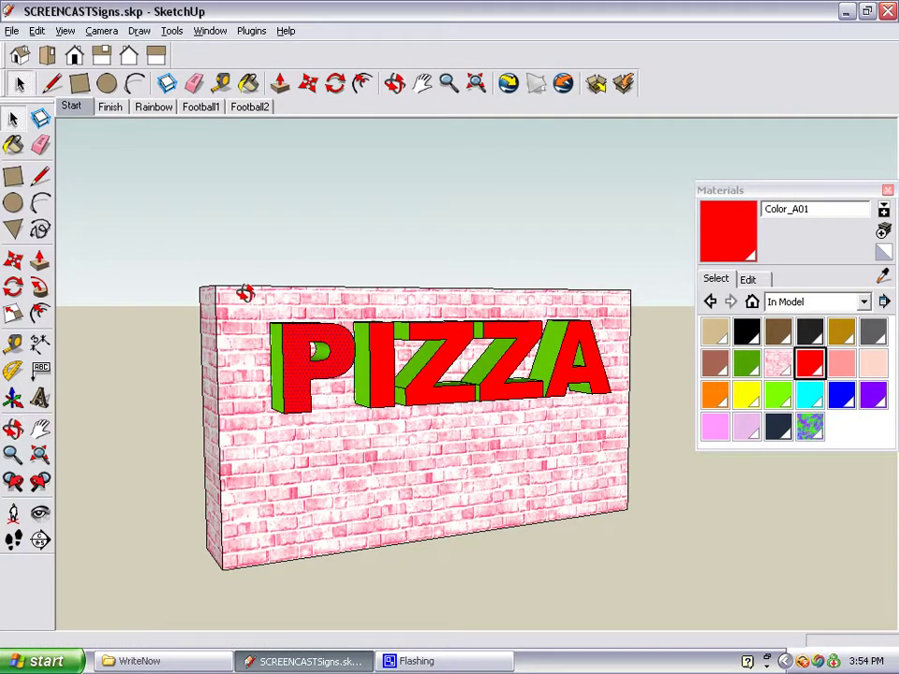
Scale the P's red front face about its centre down to 0.50
click(14, 315)
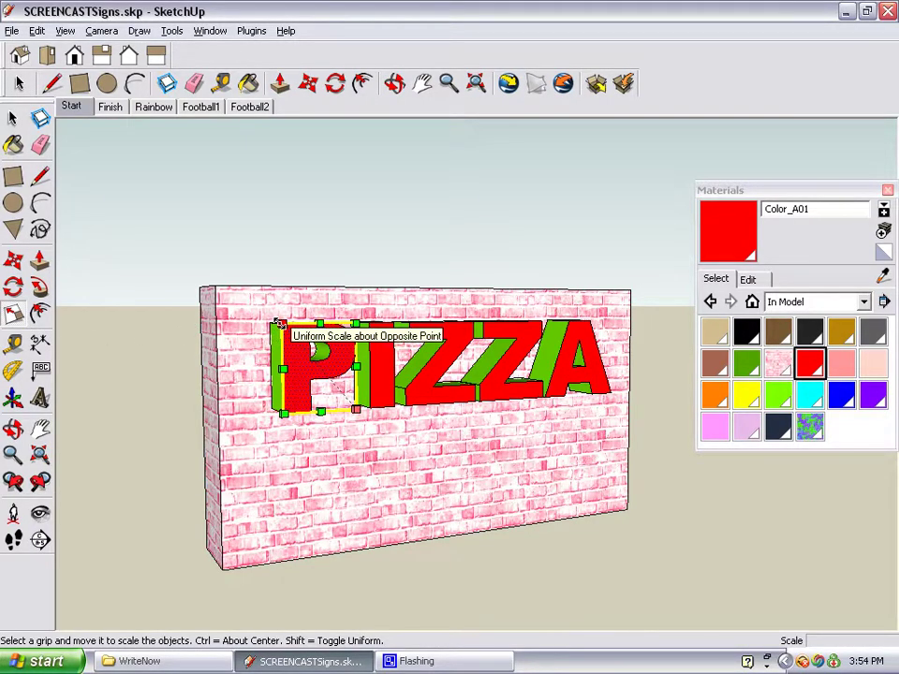
key(ctrl)
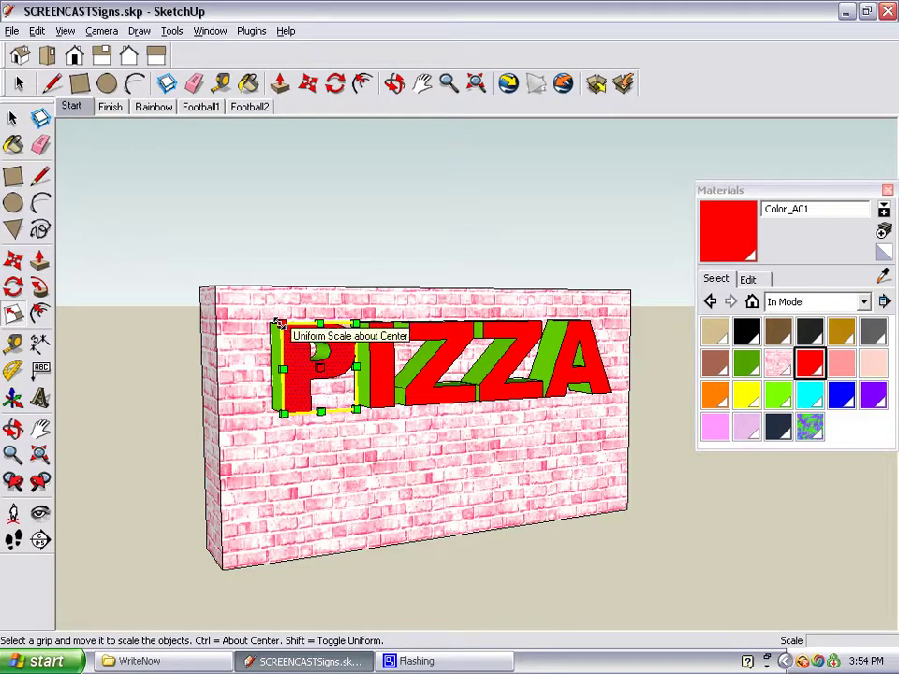
key(ctrl)
key(ctrl)
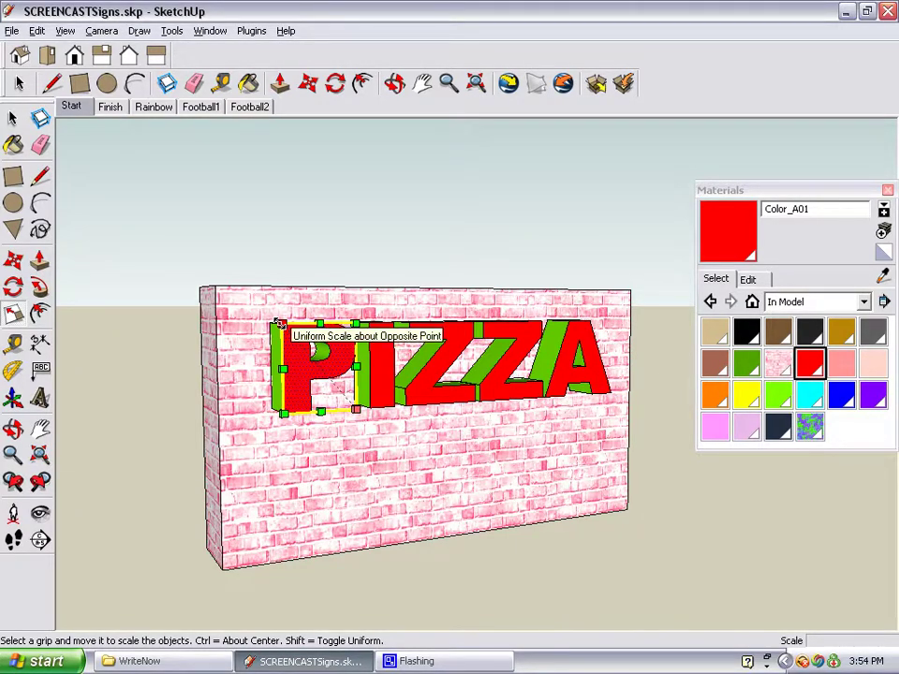
key(ctrl)
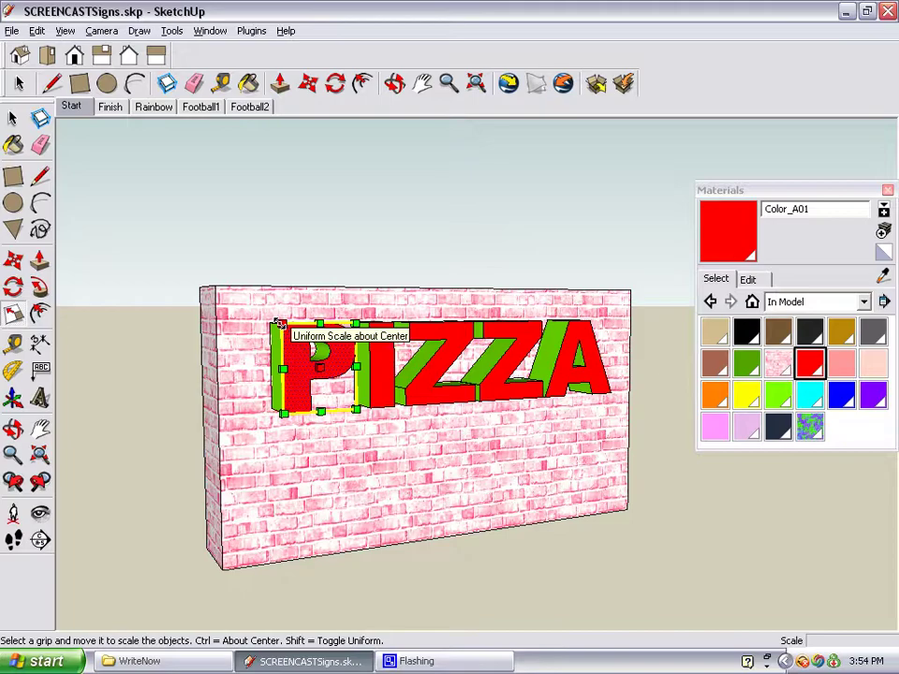
ctrl+drag(279, 324, 289, 349)
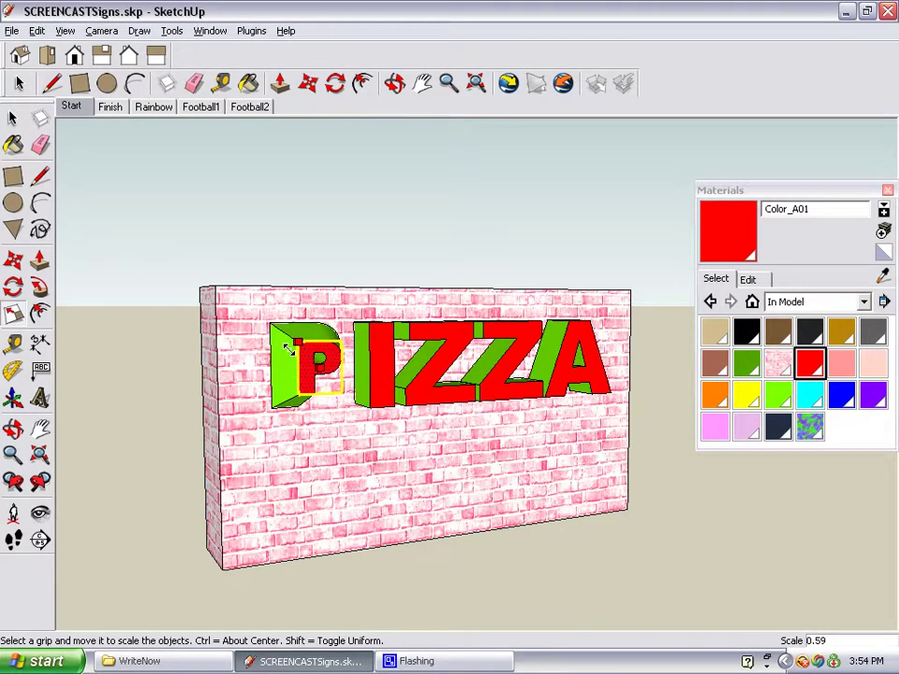
ctrl+drag(290, 348, 291, 353)
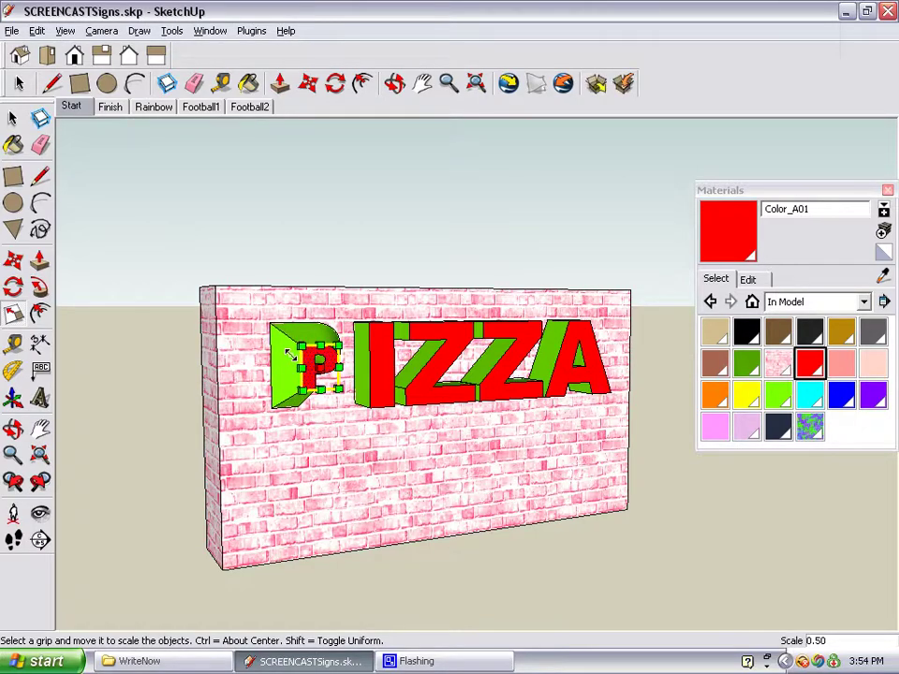
key(space)
click(263, 240)
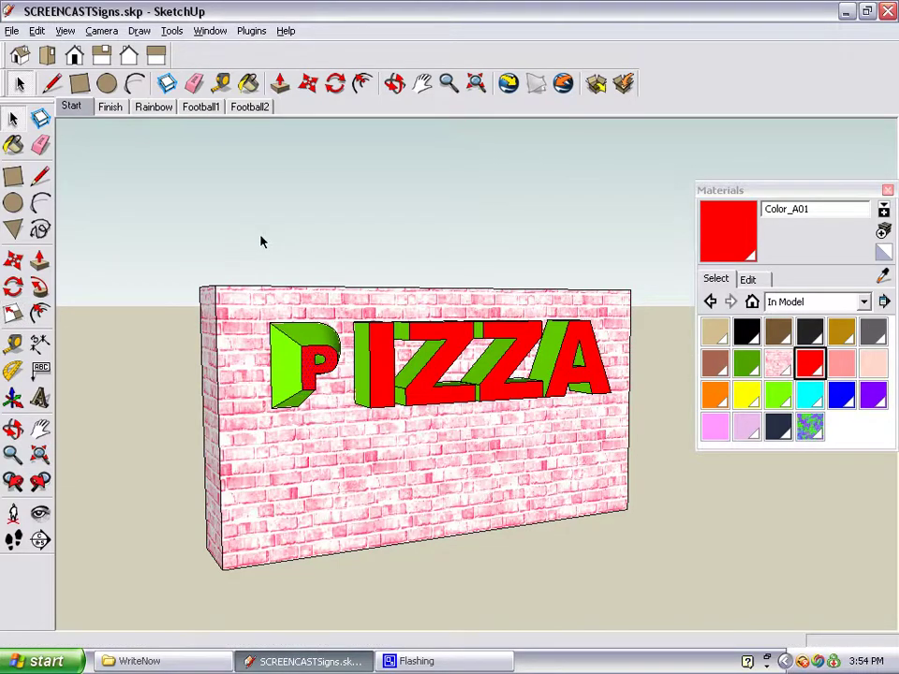
Shrink the red faces of the I and the first Z to about half size about their centres
click(379, 368)
key(s)
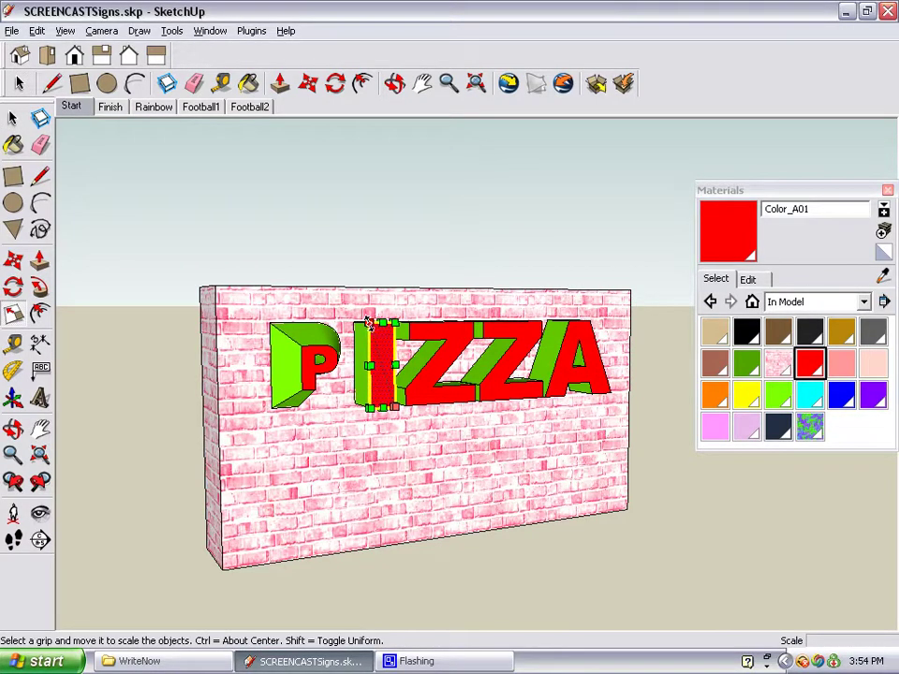
ctrl+drag(368, 327, 375, 344)
key(space)
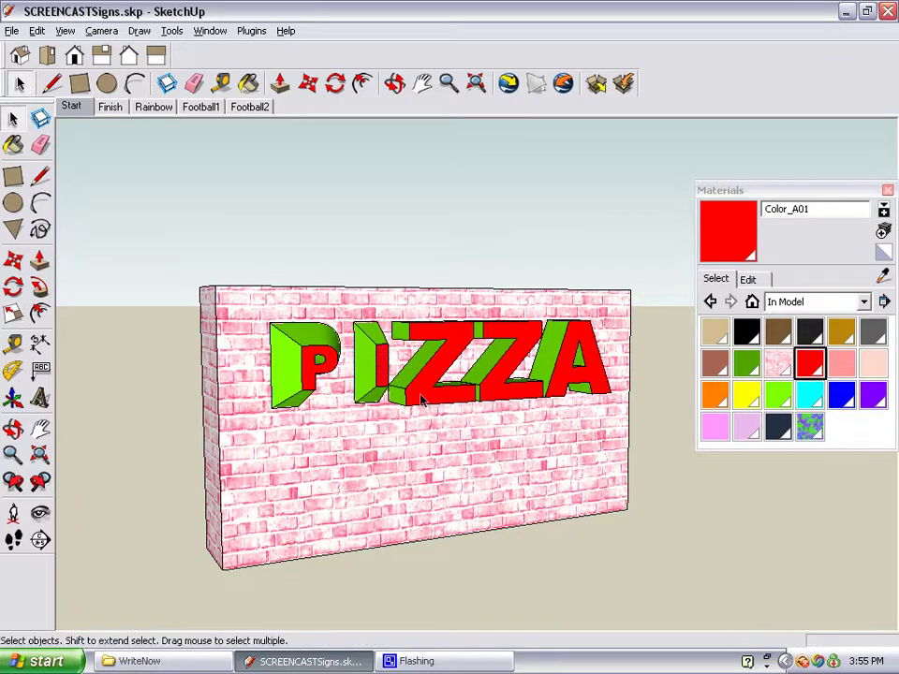
click(426, 375)
key(s)
ctrl+drag(405, 326, 418, 348)
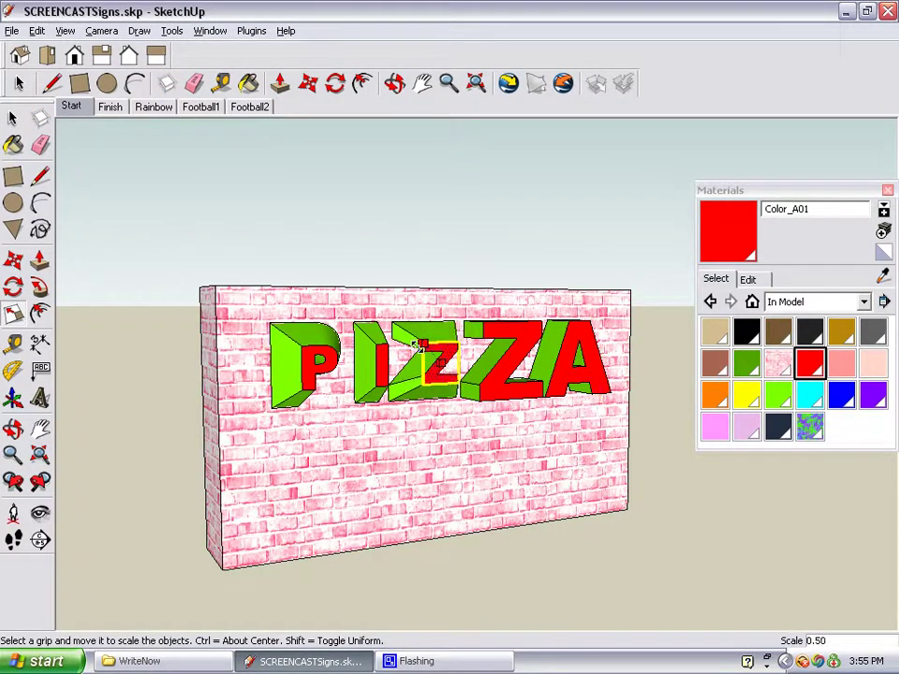
key(space)
Shrink the red faces of the second Z and the A to about half size
click(498, 391)
key(s)
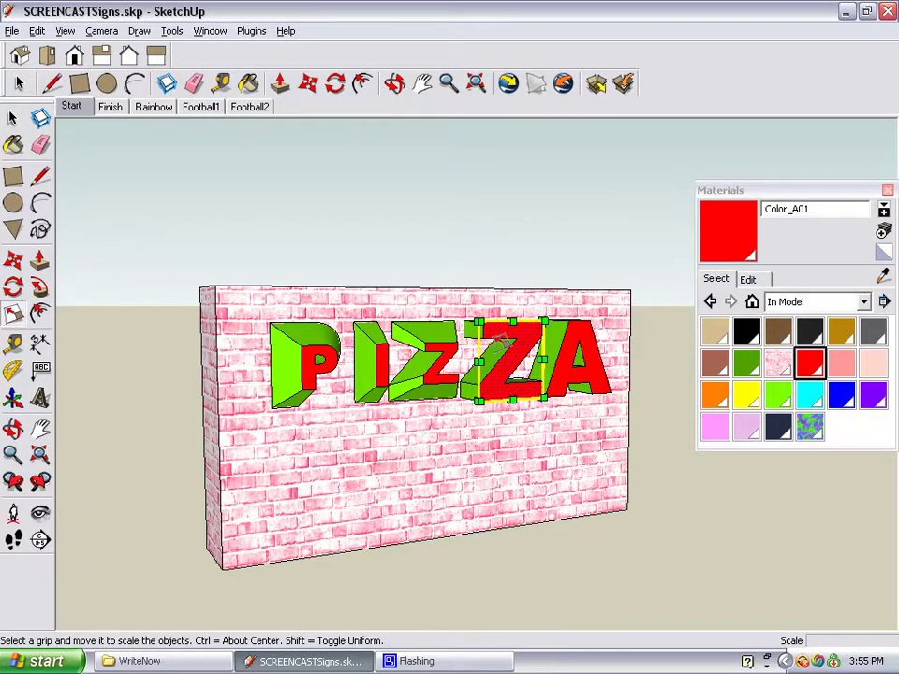
ctrl+drag(466, 321, 494, 337)
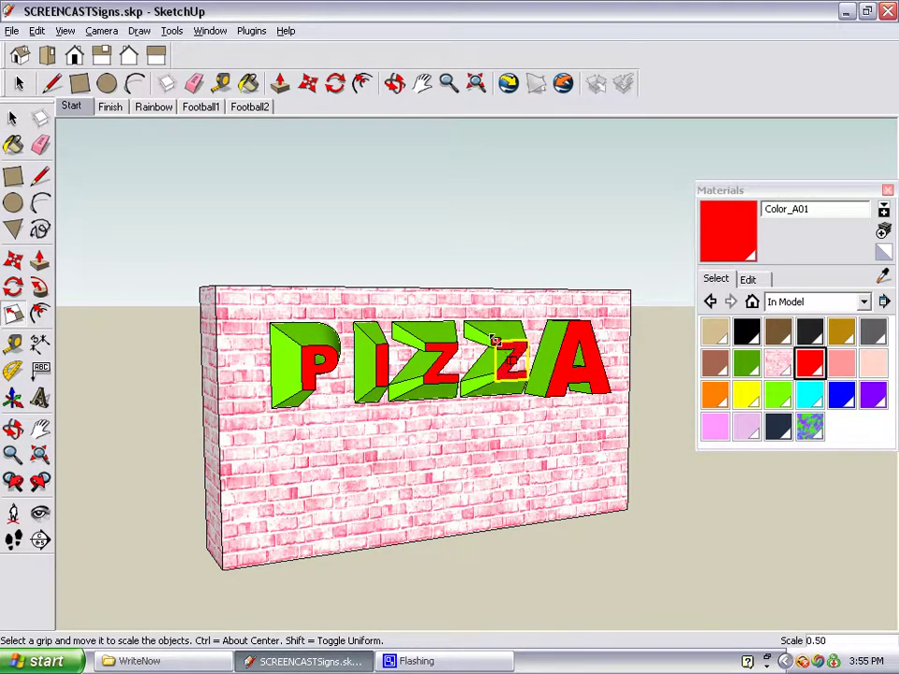
key(space)
click(570, 386)
key(s)
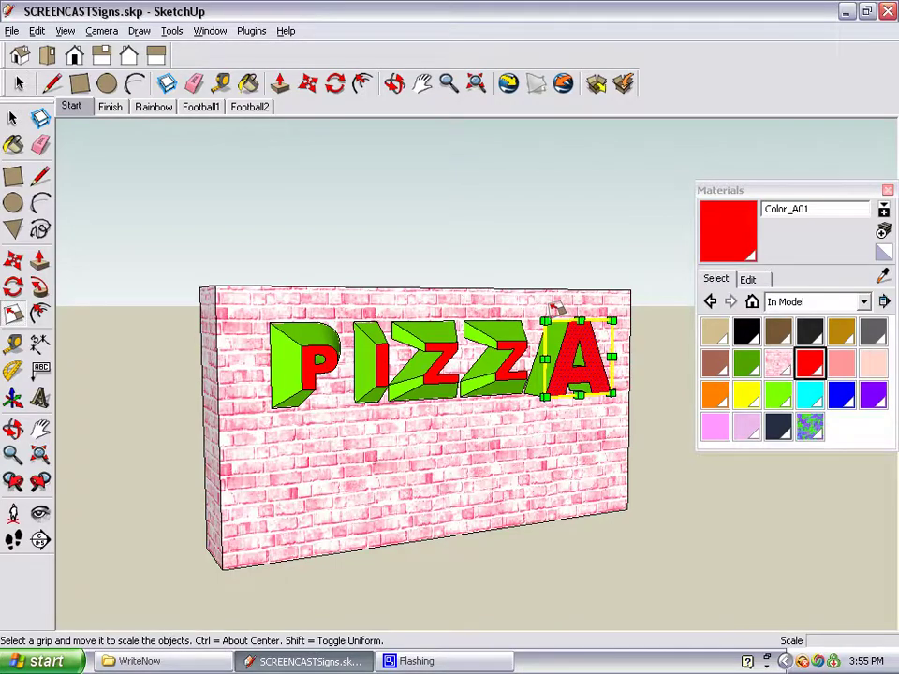
ctrl+drag(535, 315, 562, 343)
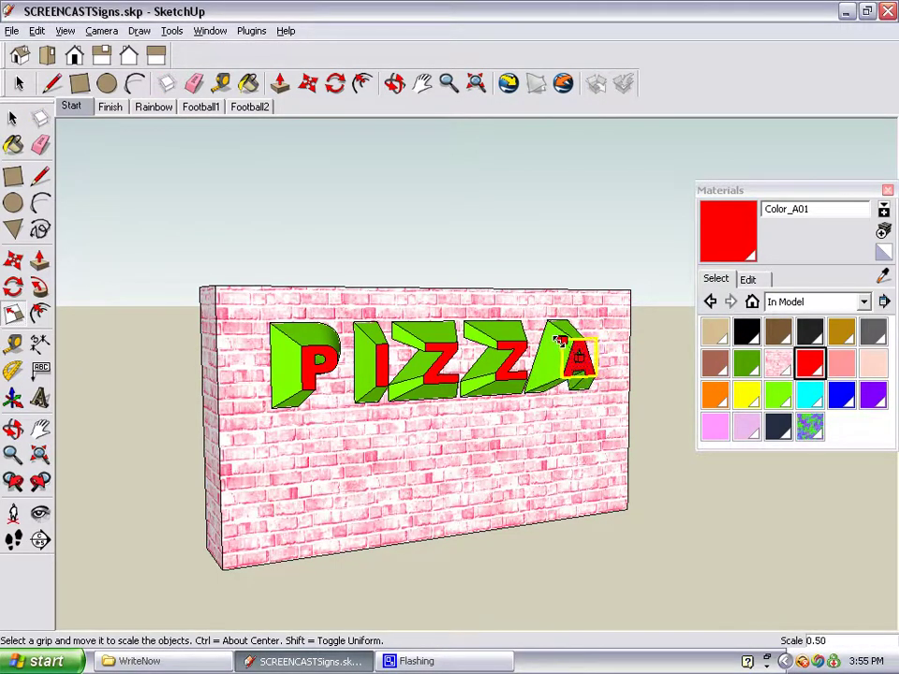
key(space)
middle_drag(350, 239, 310, 234)
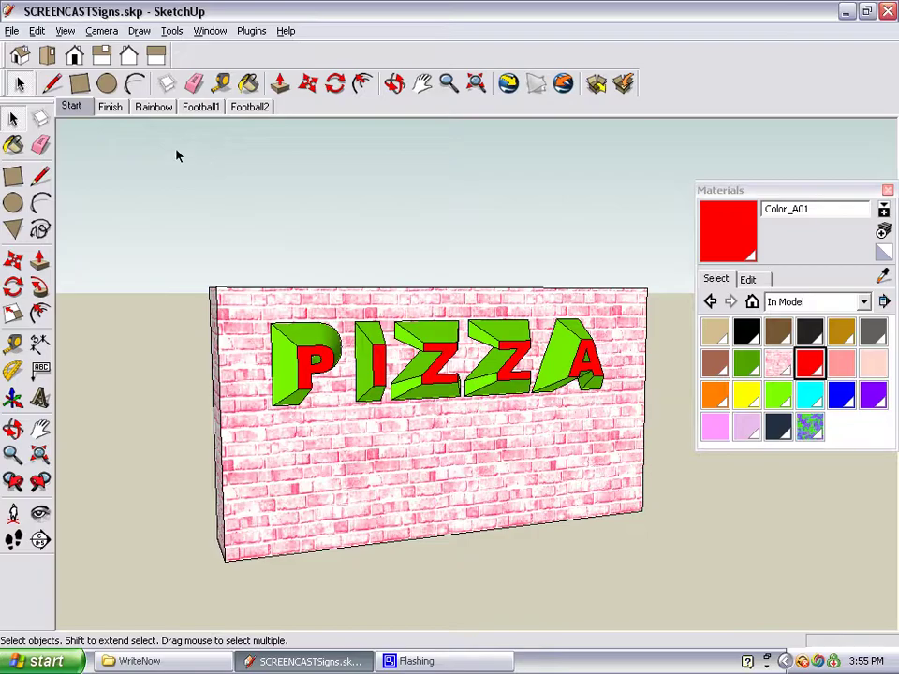
Show the Finish scene, look around the BAKERY wall, and collapse the Materials tray
click(110, 107)
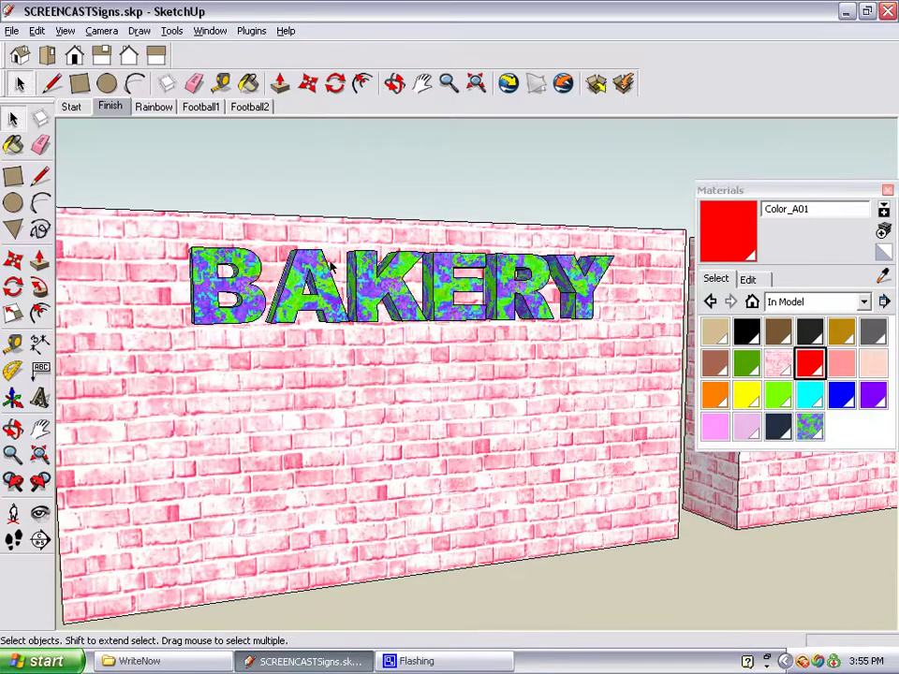
middle_drag(329, 269, 271, 280)
key(space)
scroll(271, 280, down, 5)
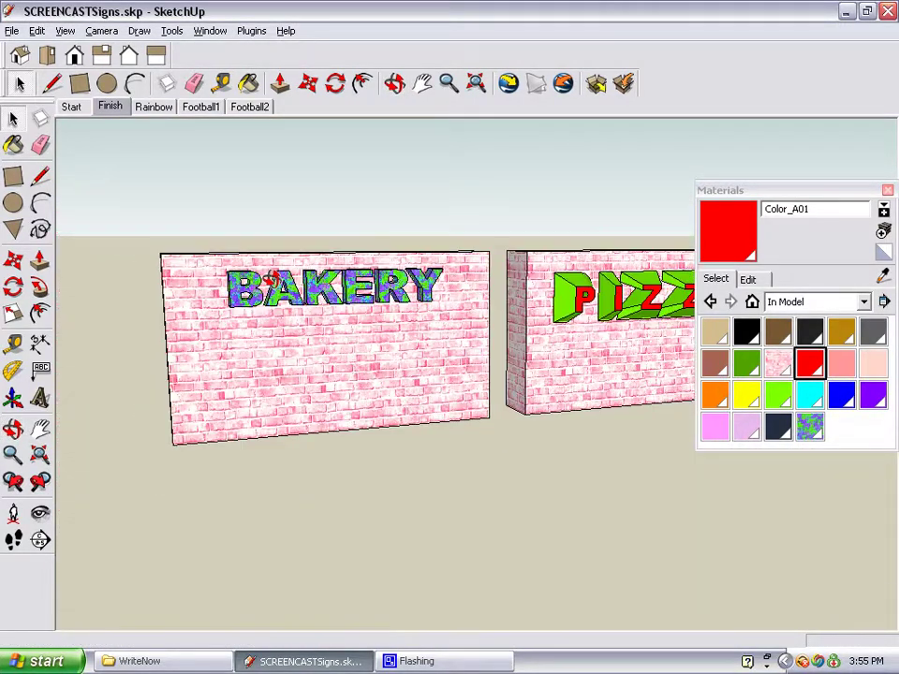
scroll(497, 277, up, 5)
scroll(543, 239, up, 2)
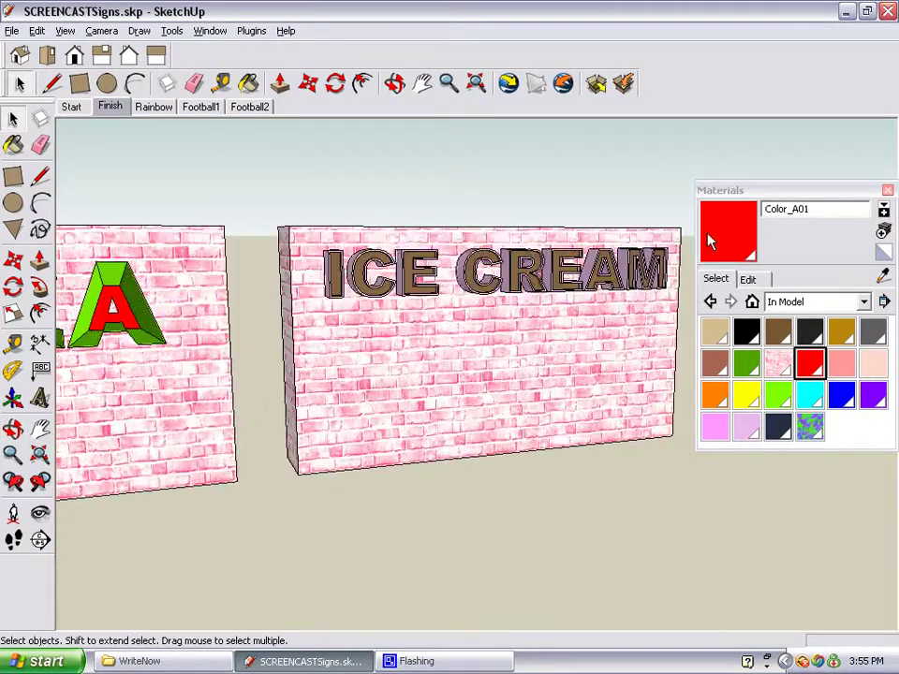
click(761, 191)
Inspect the ICE CREAM letters from several angles, then display the Rainbow scene
scroll(448, 248, up, 3)
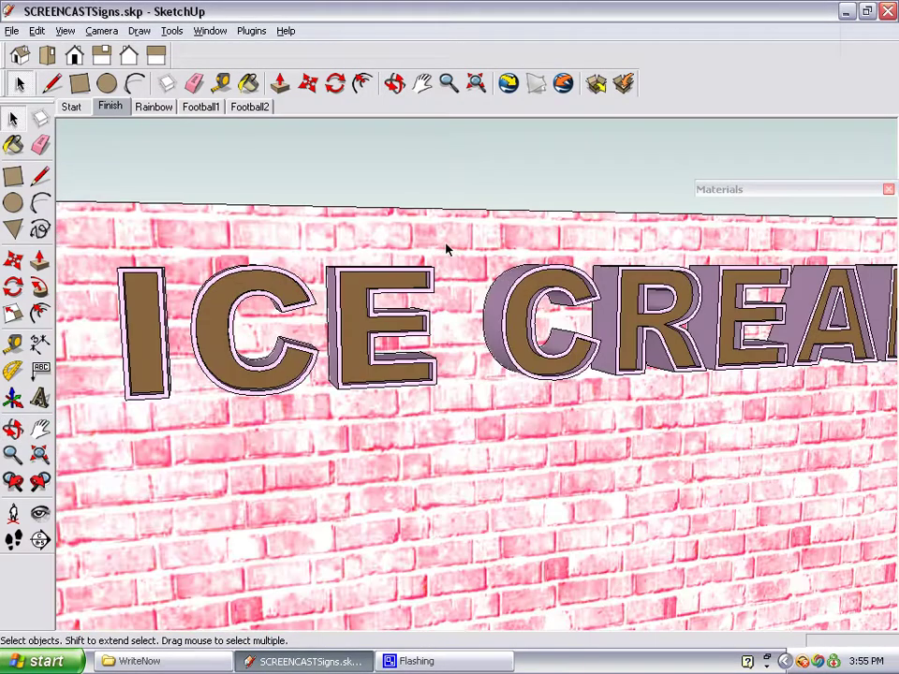
middle_drag(466, 269, 452, 298)
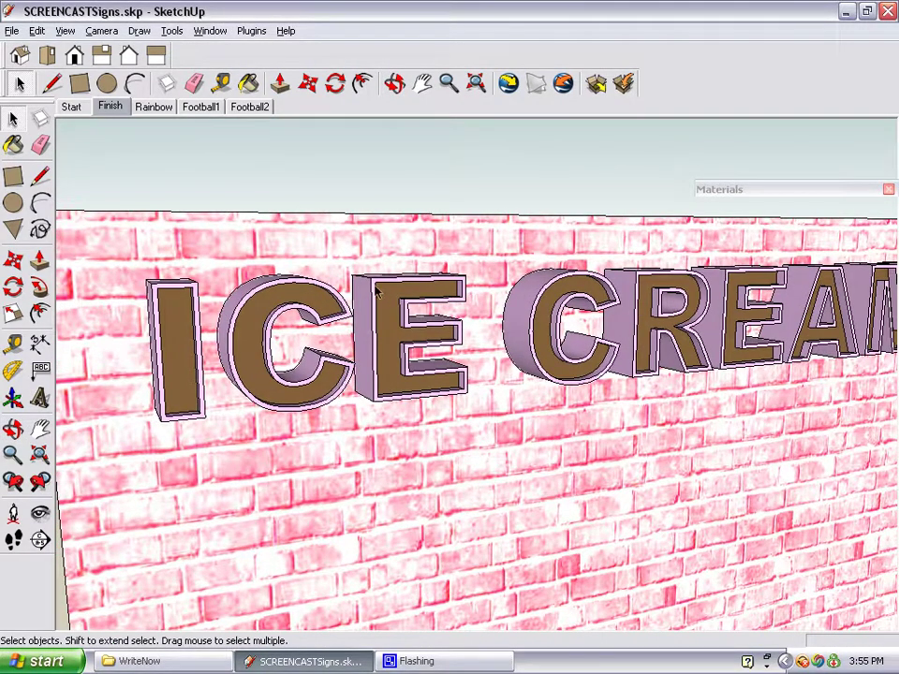
middle_drag(325, 265, 362, 265)
scroll(418, 332, up, 4)
middle_drag(422, 289, 543, 288)
scroll(486, 318, down, 8)
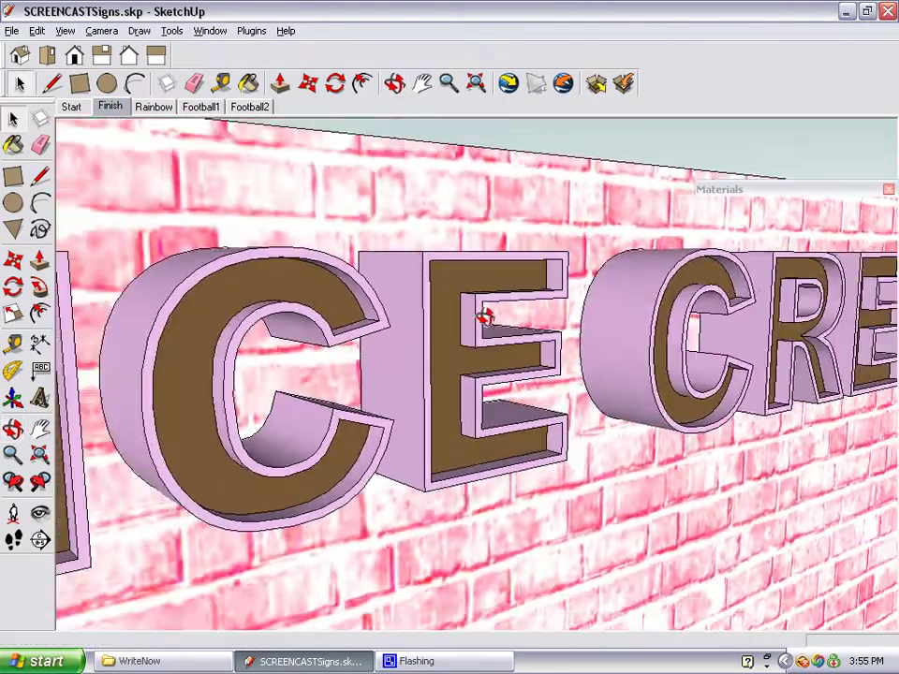
middle_drag(487, 318, 305, 213)
scroll(306, 212, down, 4)
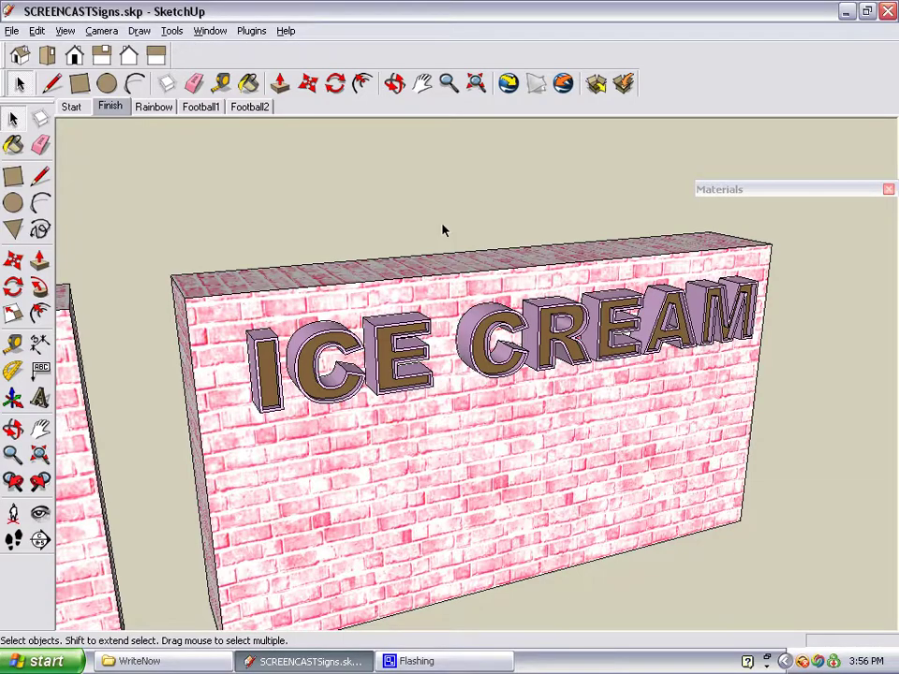
click(151, 111)
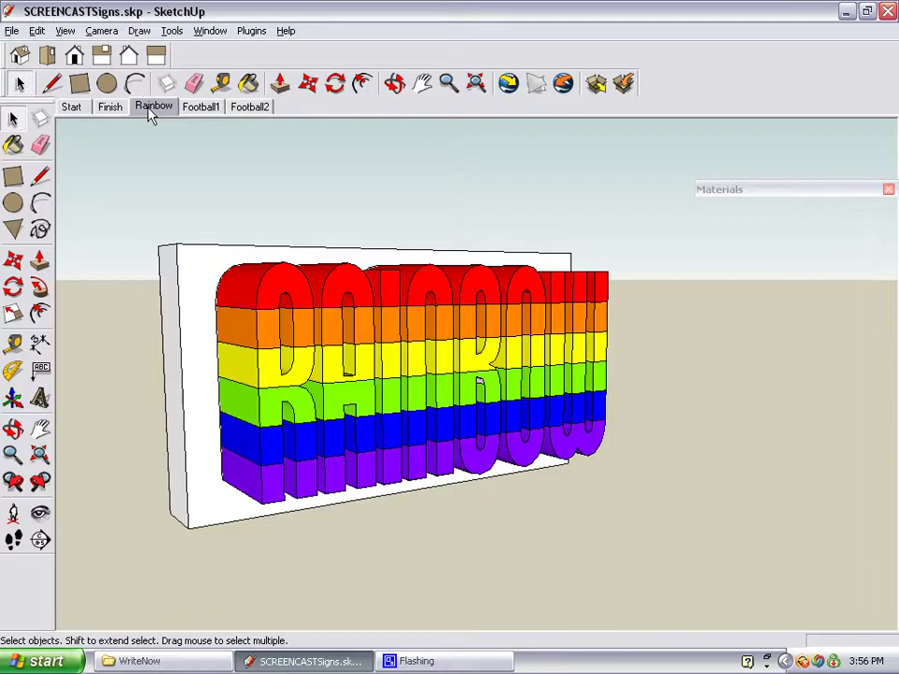
Show the Football1 scene, orbit the Regulation Football model, then switch to Football2
click(204, 111)
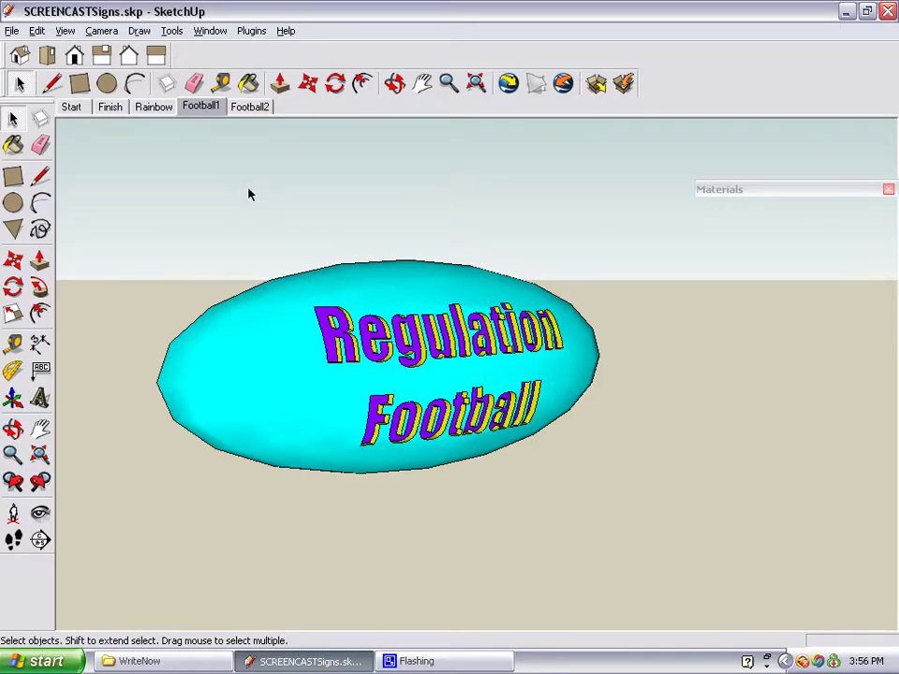
key(o)
drag(252, 191, 323, 165)
key(space)
click(253, 106)
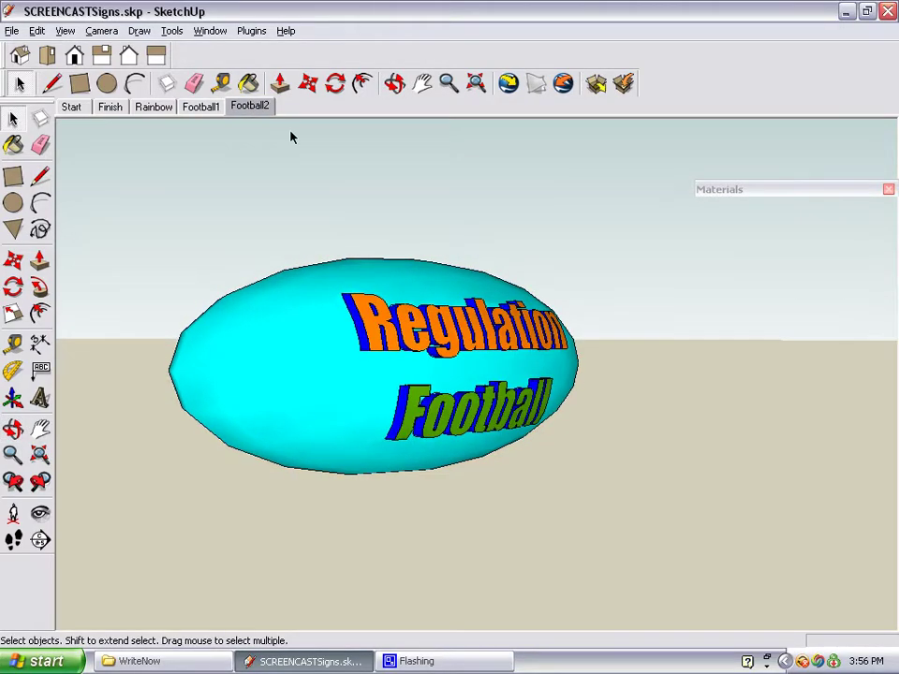
key(o)
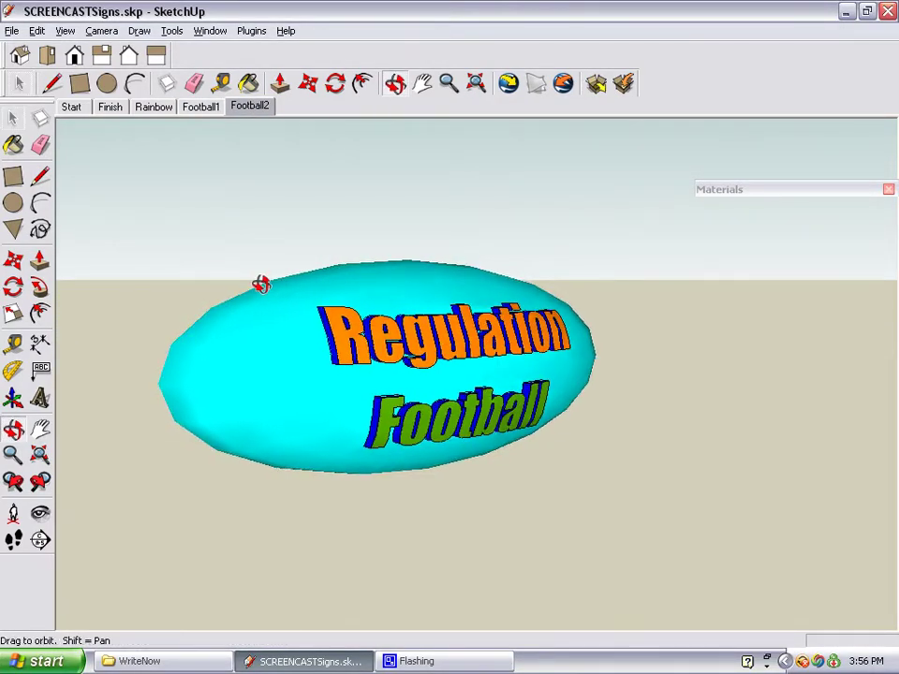